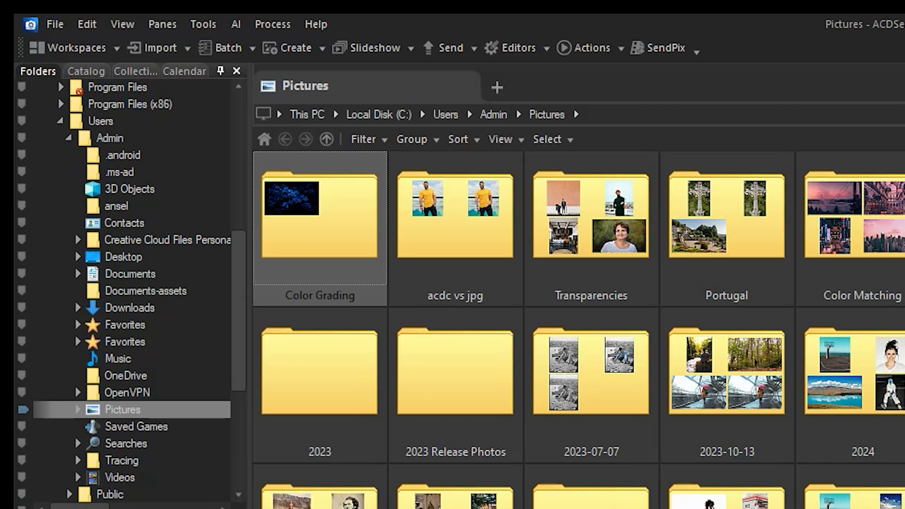
# - Read the help page About the ACDSee Ultimate Database, highlighting its stored-information list through Face Data
pyautogui.click(316, 25)
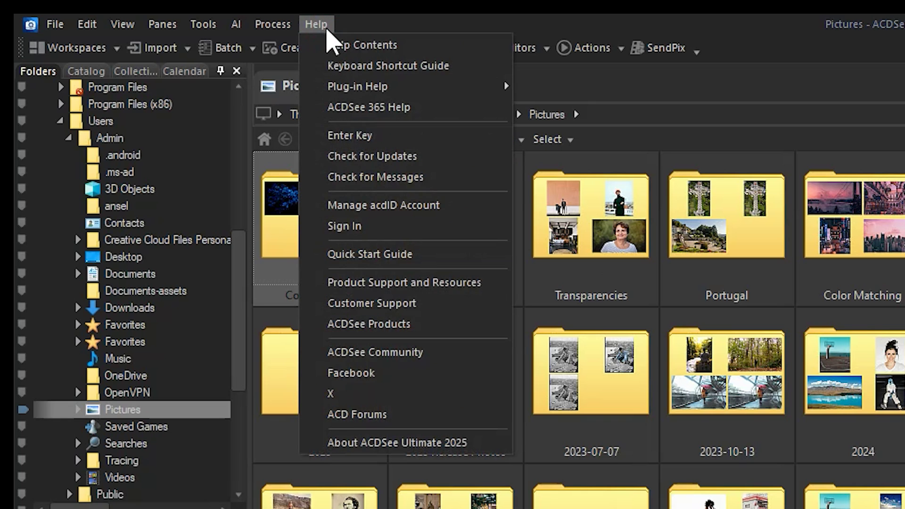
pyautogui.click(366, 45)
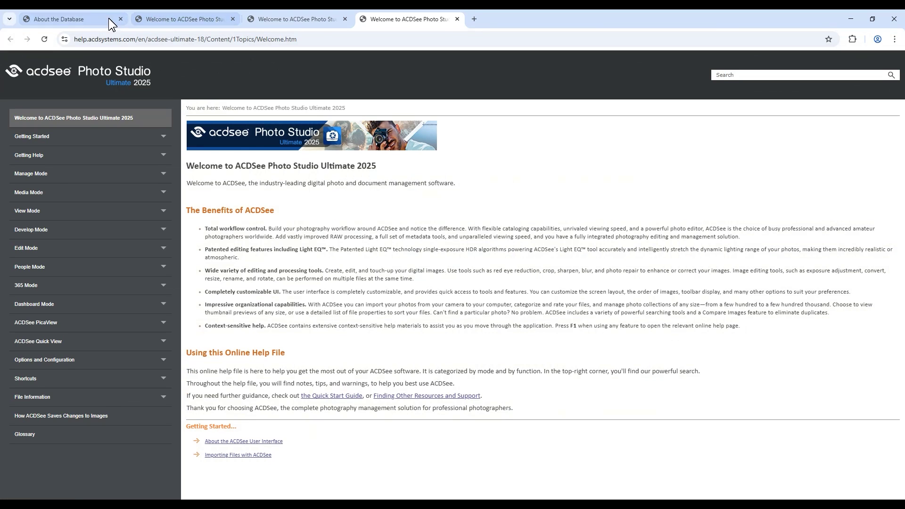
pyautogui.click(108, 18)
pyautogui.doubleClick(292, 402)
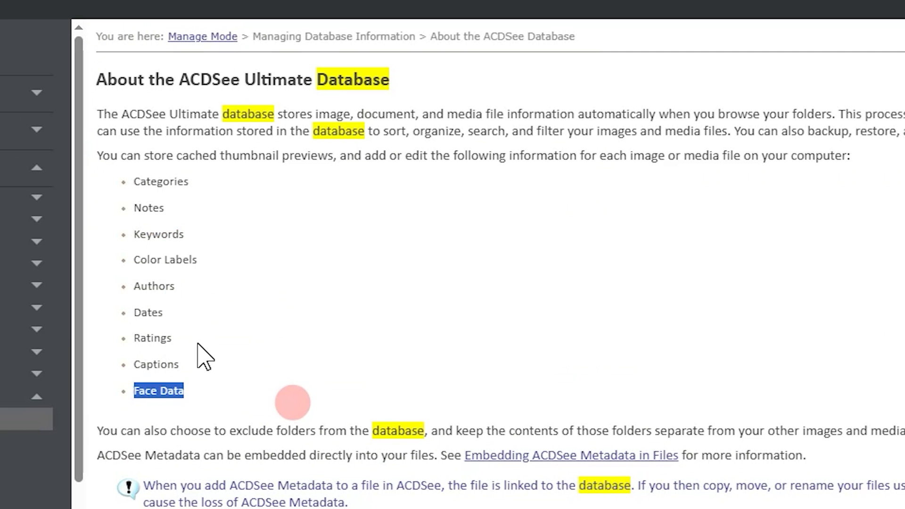
pyautogui.moveTo(198, 345); pyautogui.dragTo(125, 184)
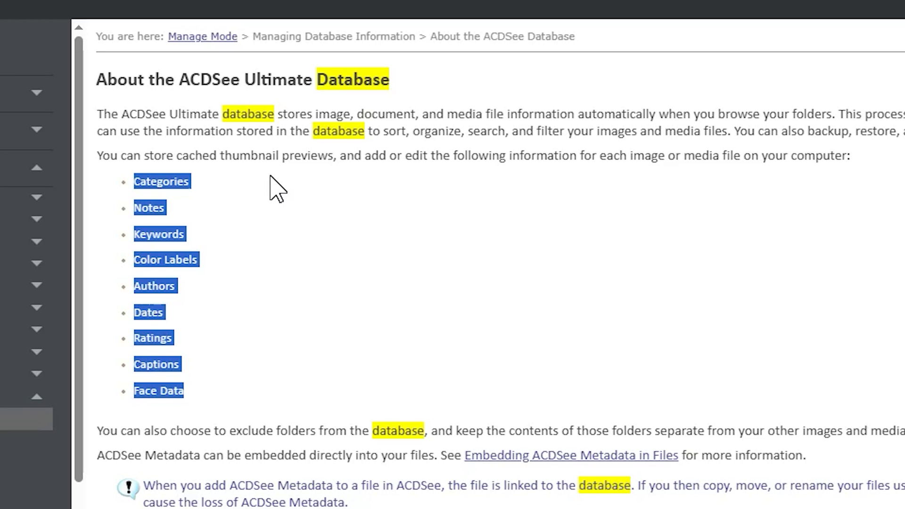
pyautogui.click(270, 175)
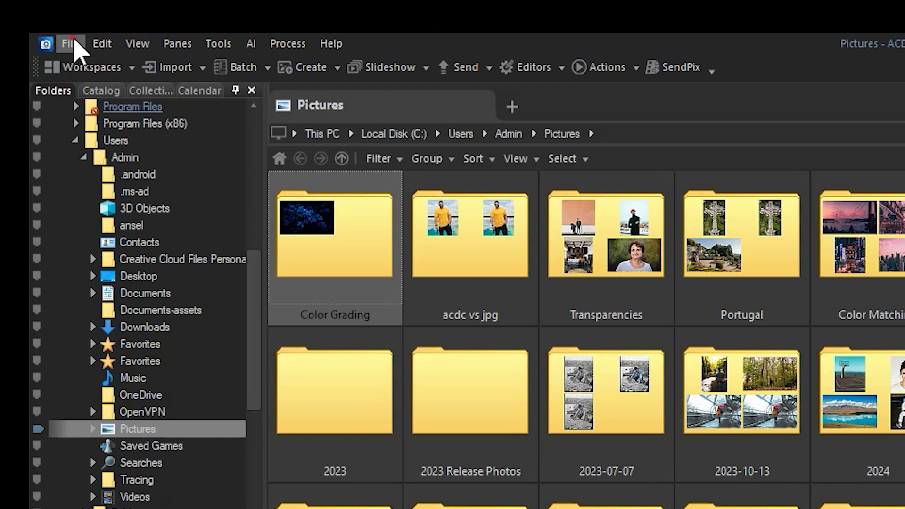
pyautogui.click(20, 14)
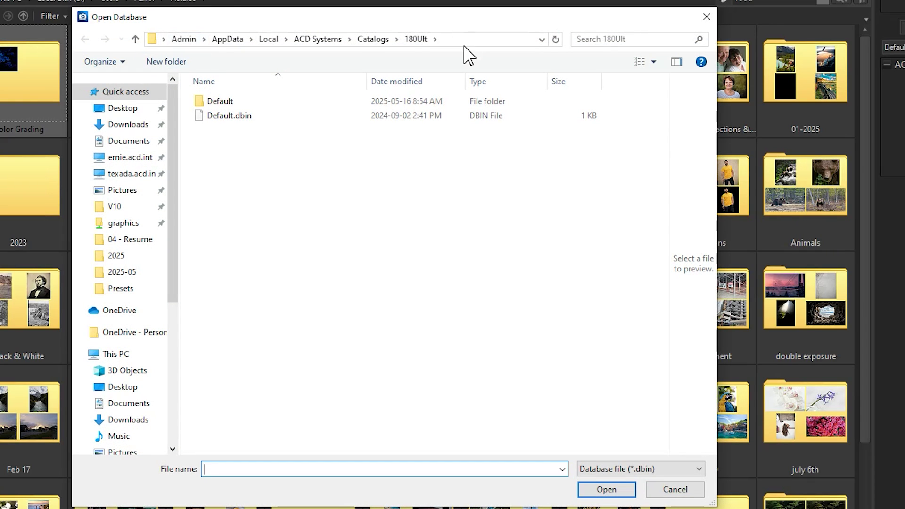
pyautogui.click(674, 489)
pyautogui.click(21, 15)
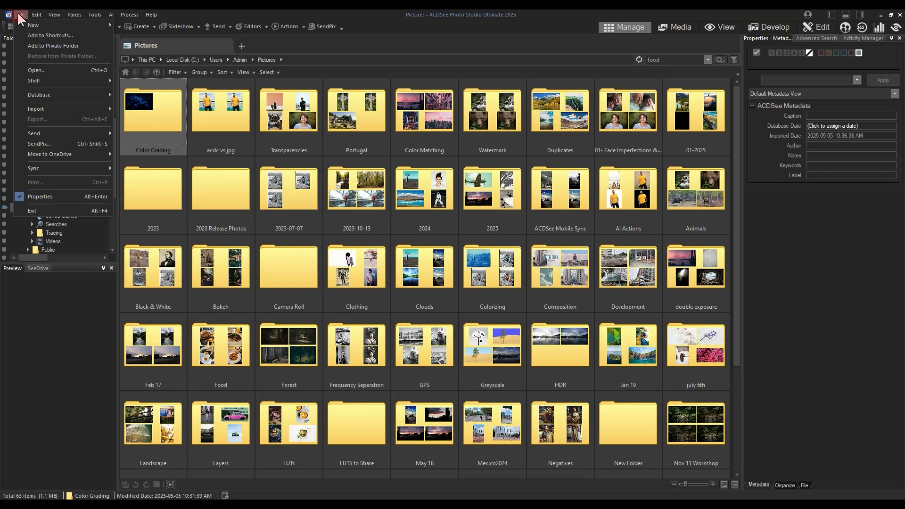
pyautogui.moveTo(107, 204)
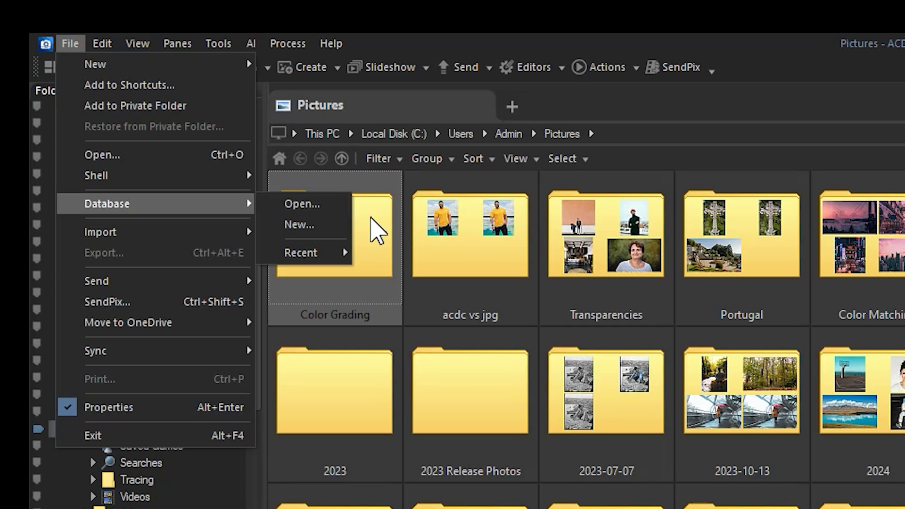
pyautogui.click(378, 230)
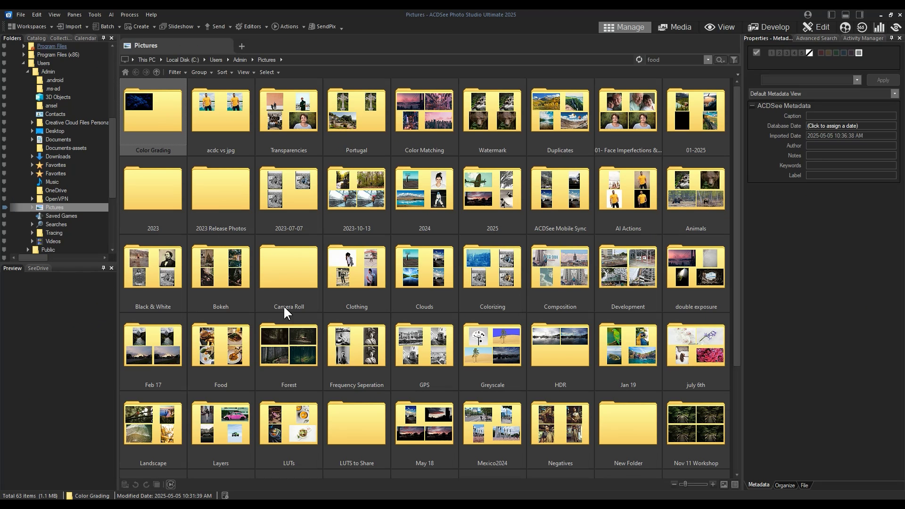
# - Rate photos 007–010 in the Forest folder 4 stars, leaving them selected
pyautogui.doubleClick(290, 335)
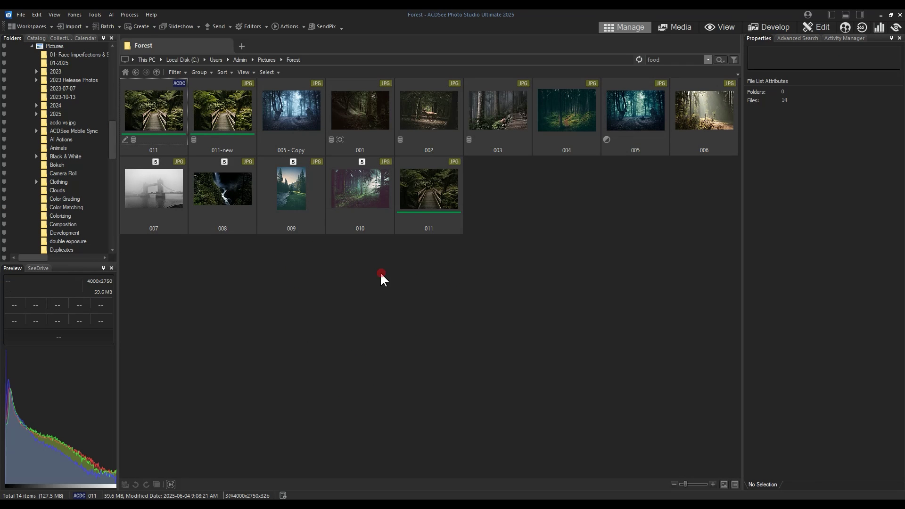
pyautogui.moveTo(380, 271); pyautogui.dragTo(145, 185)
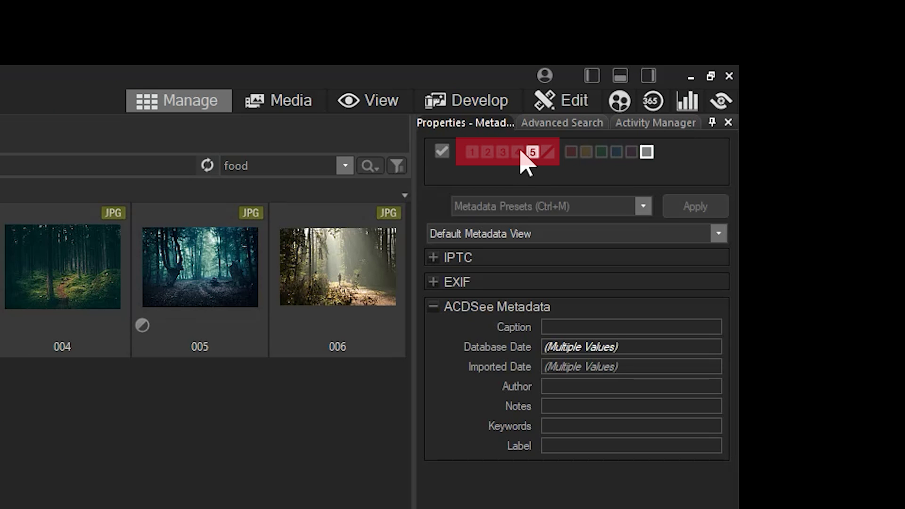
pyautogui.click(527, 154)
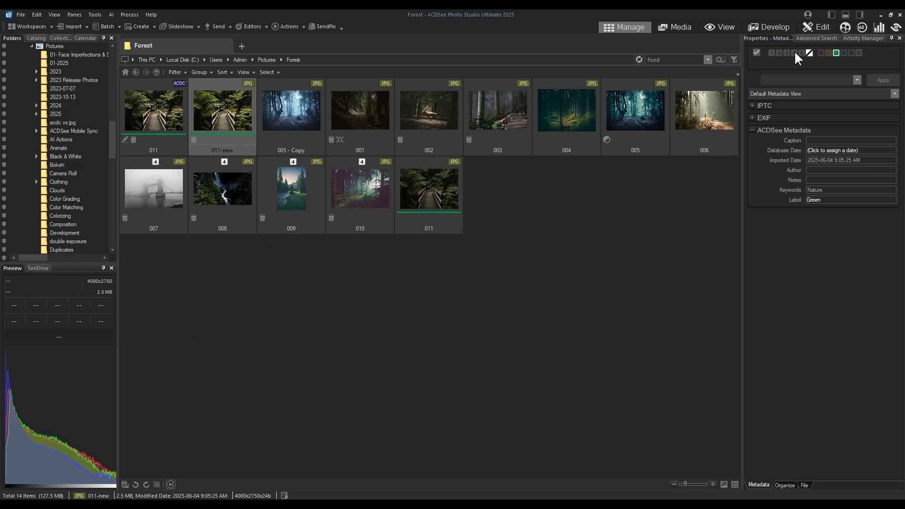
pyautogui.moveTo(364, 249); pyautogui.dragTo(141, 201)
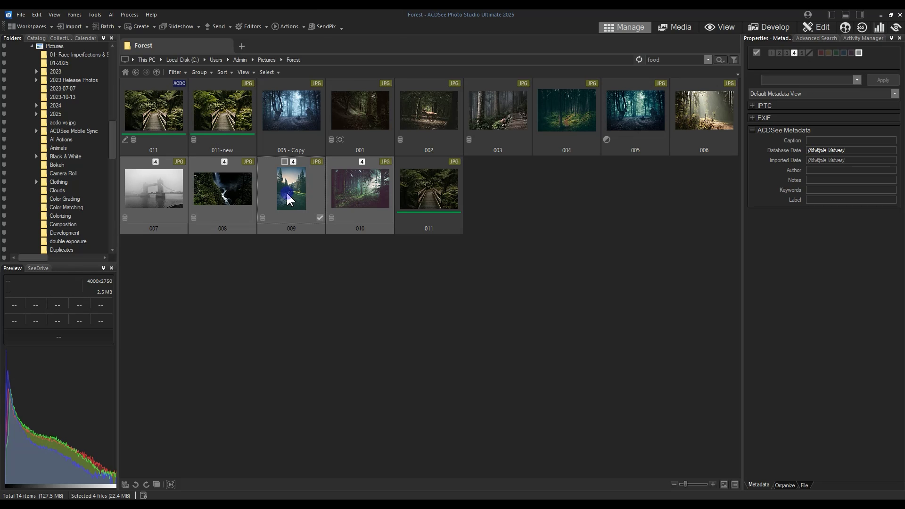
# - Run Metadata > Embed ACDSee Metadata on the four selected photos and close the report
pyautogui.rightClick(287, 199)
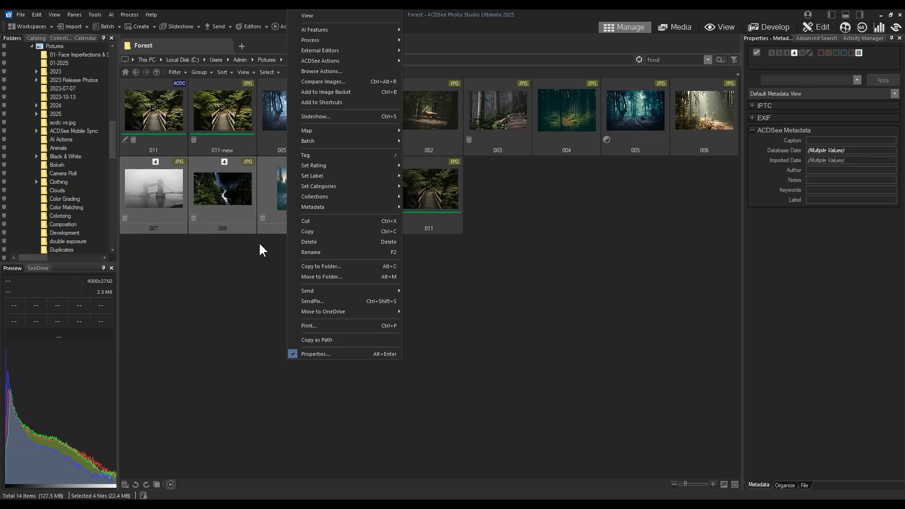
pyautogui.moveTo(173, 159)
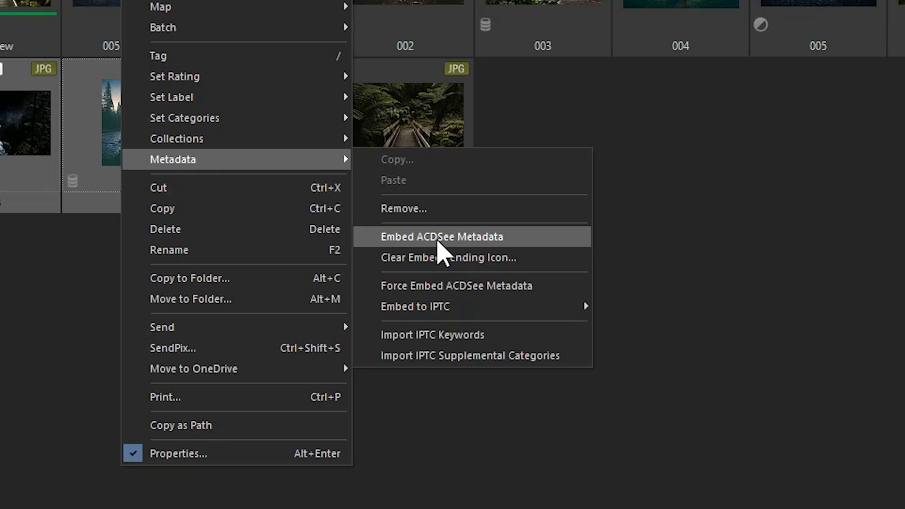
pyautogui.click(438, 242)
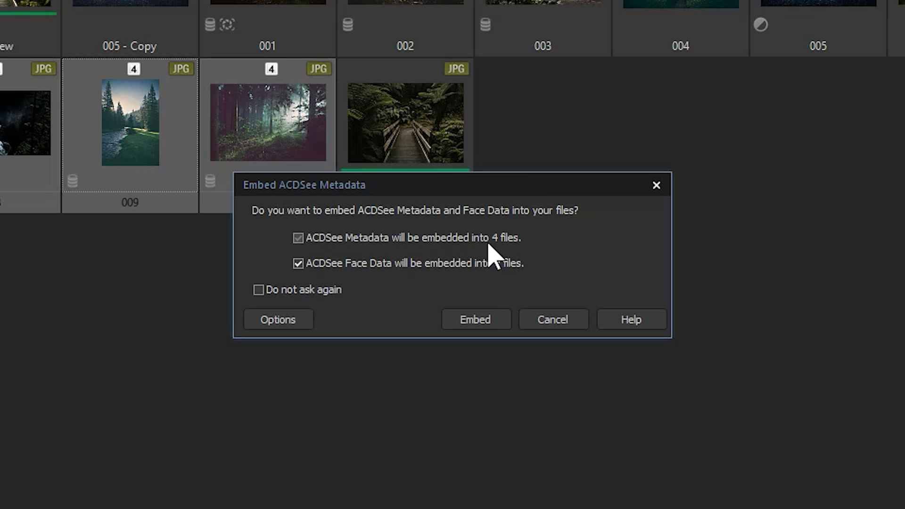
pyautogui.click(475, 320)
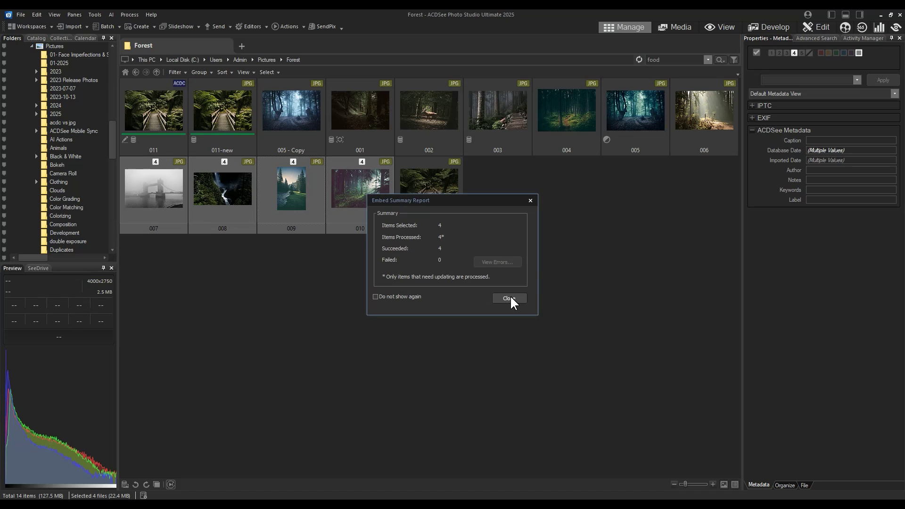
pyautogui.click(509, 297)
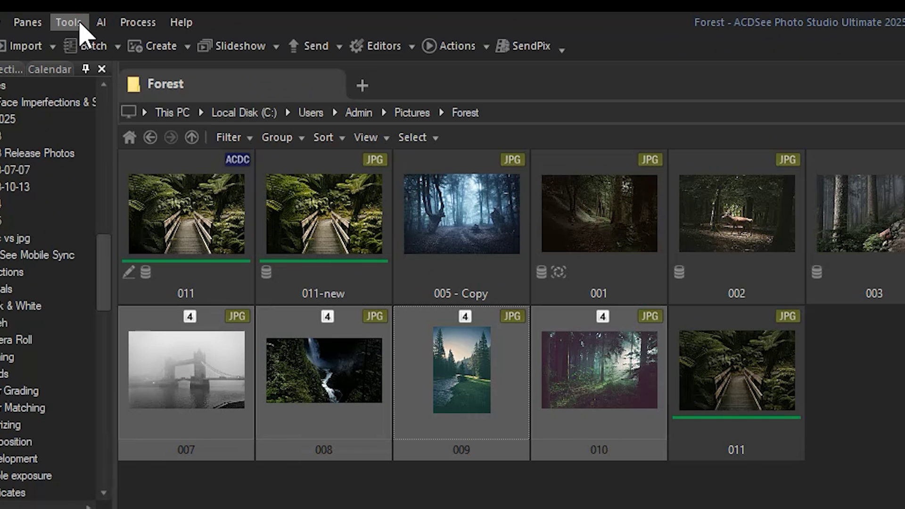
# - Open Tools > Database > Catalog Files and enable Face Data import alongside ACDSee Metadata
pyautogui.click(100, 14)
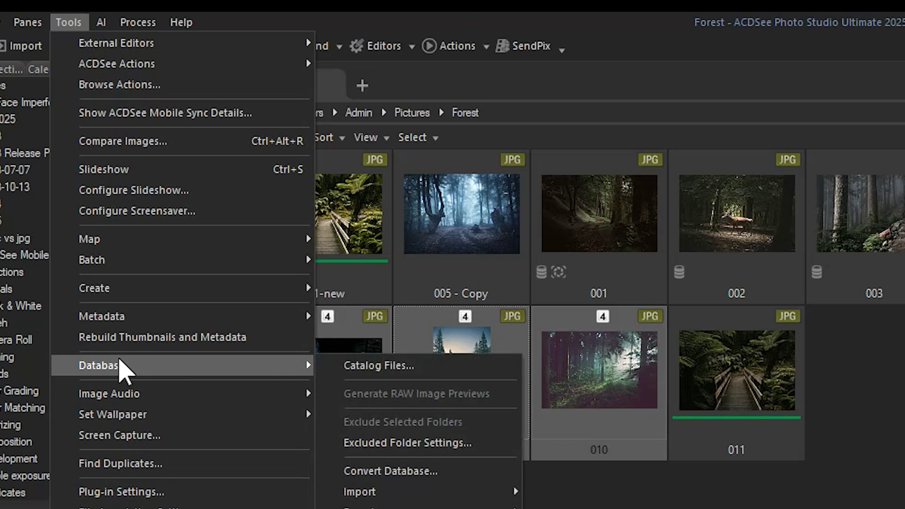
pyautogui.moveTo(101, 364)
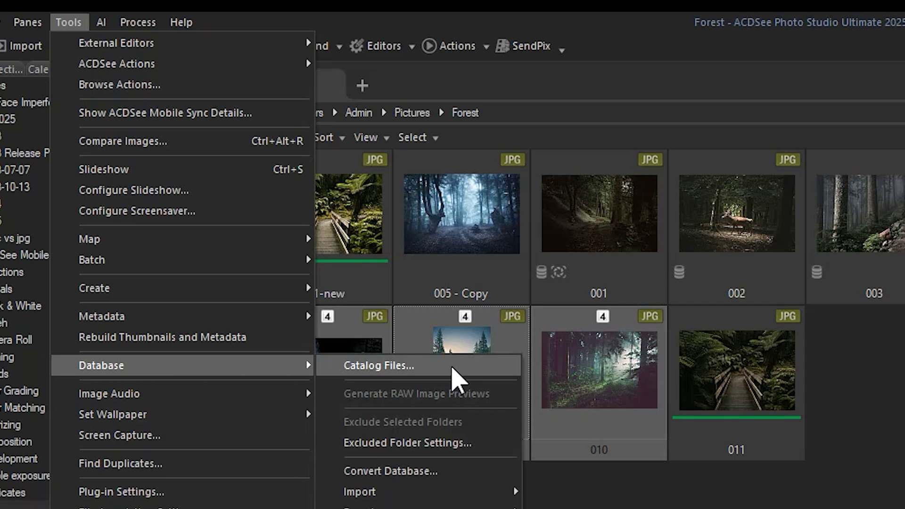
pyautogui.click(459, 378)
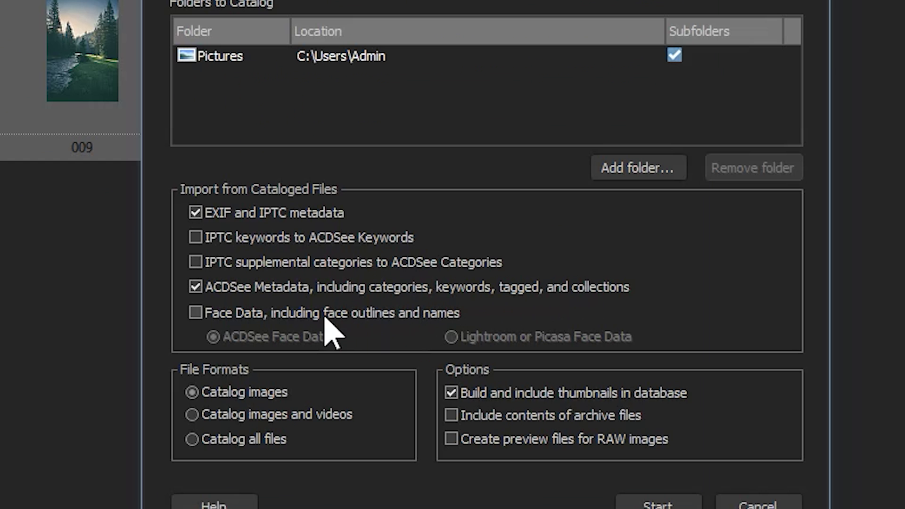
pyautogui.click(195, 312)
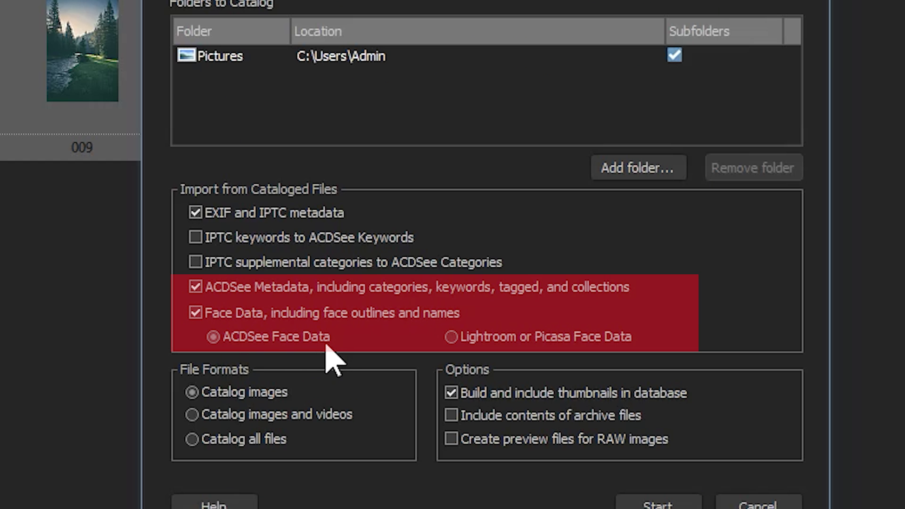